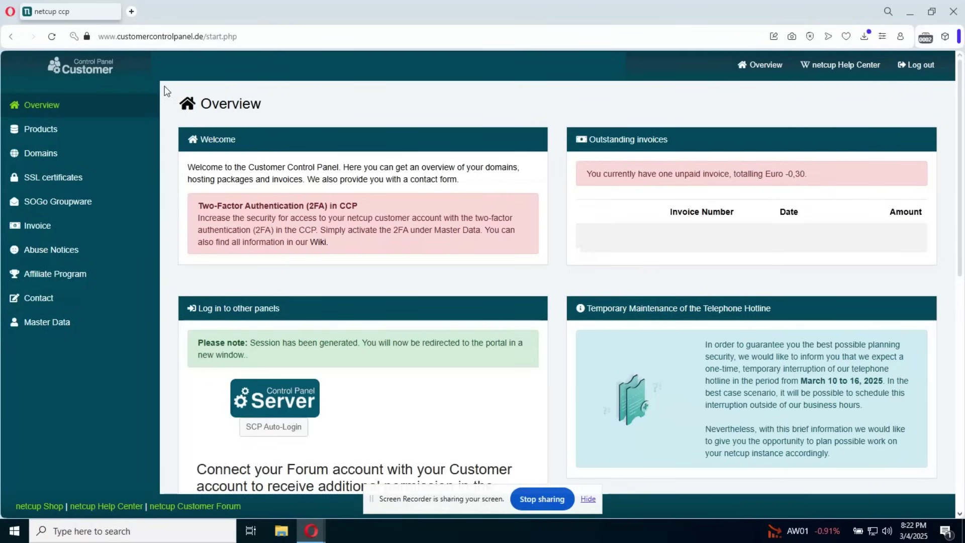
Auto-login to SCP and browse the server's official DVDs under Media > DVD Drive
{"action": "left_click", "coordinate": [281, 429]}
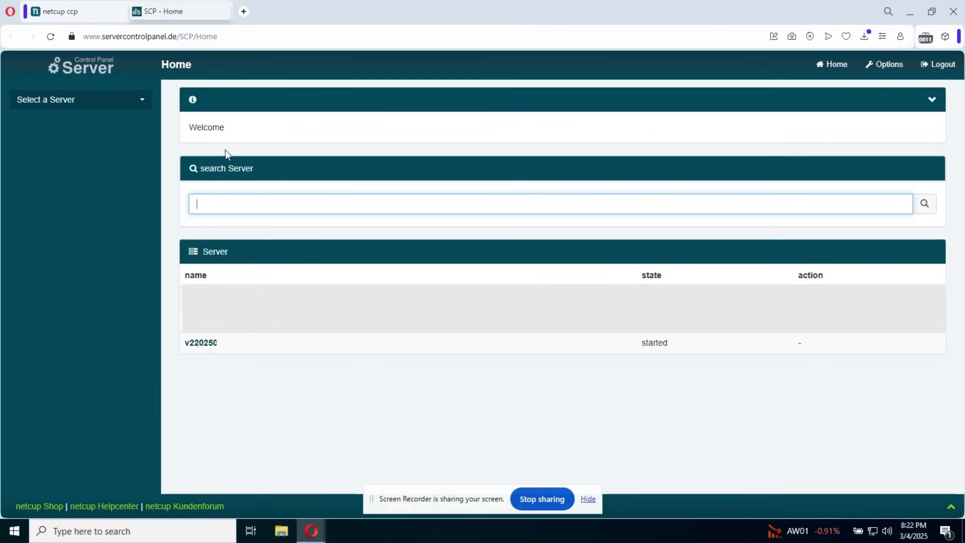
{"action": "left_click", "coordinate": [213, 343]}
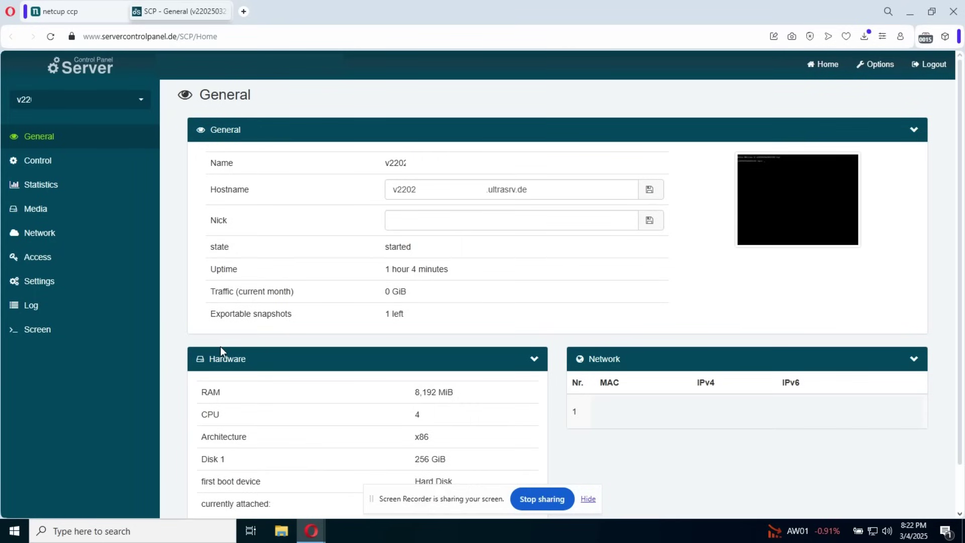
{"action": "left_click", "coordinate": [31, 210]}
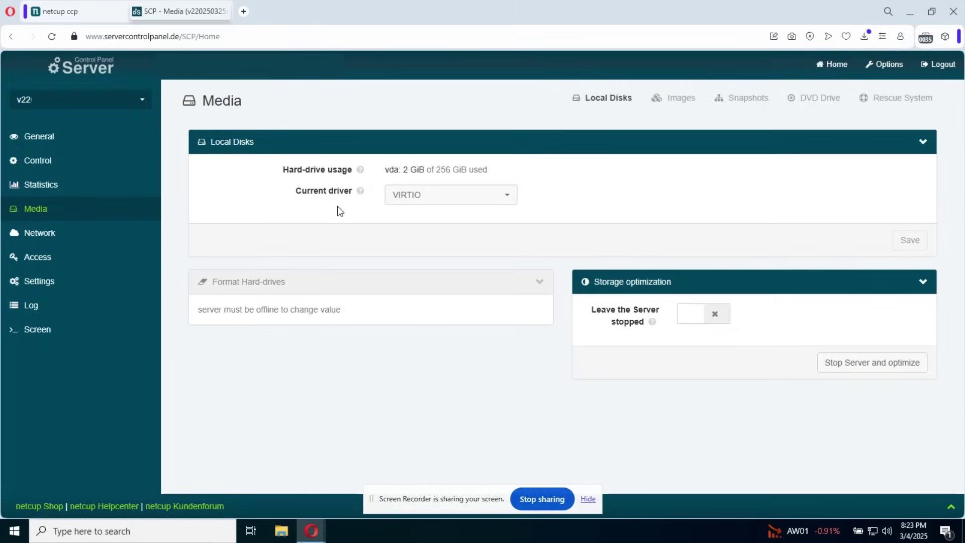
{"action": "left_click", "coordinate": [801, 105]}
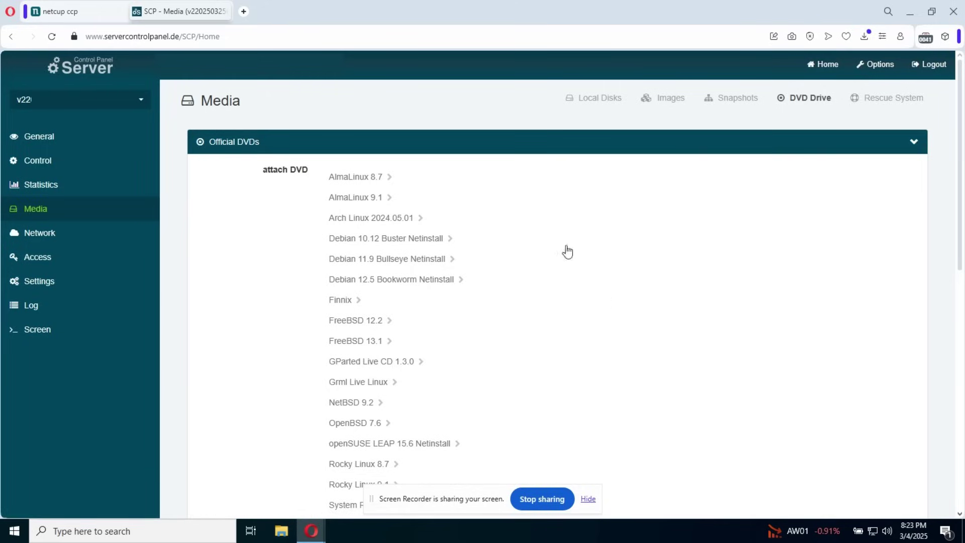
{"action": "scroll", "coordinate": [300, 271], "scroll_direction": "down", "scroll_amount": 1}
{"action": "scroll", "coordinate": [300, 273], "scroll_direction": "down", "scroll_amount": 3}
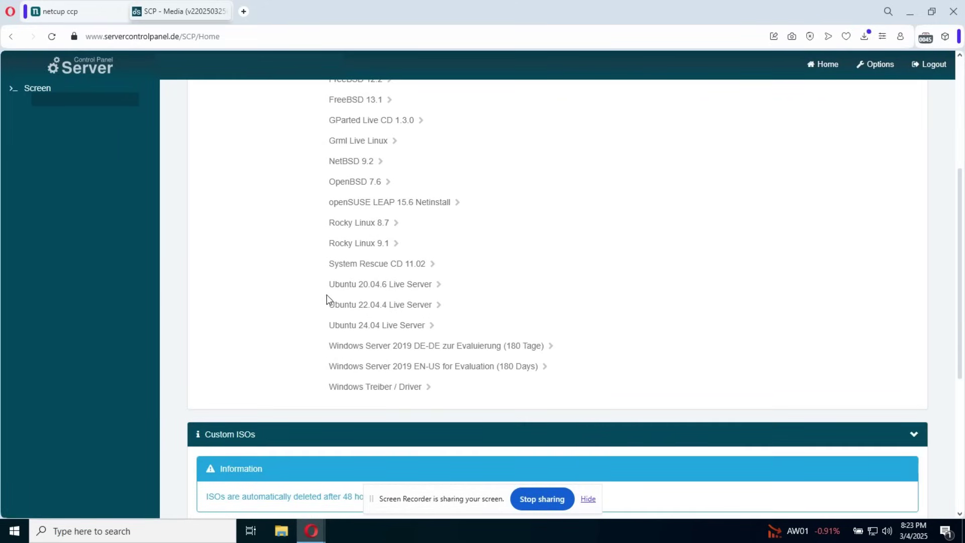
Attach the Ubuntu 22.04.4 Live Server ISO with boot mode set to DVD, confirming with the SCP password
{"action": "left_click", "coordinate": [364, 305]}
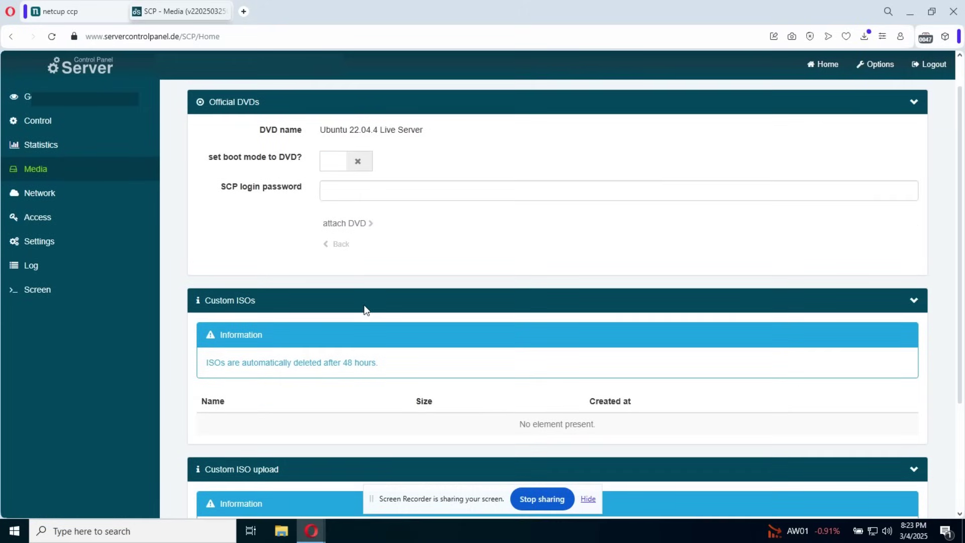
{"action": "left_click", "coordinate": [336, 166]}
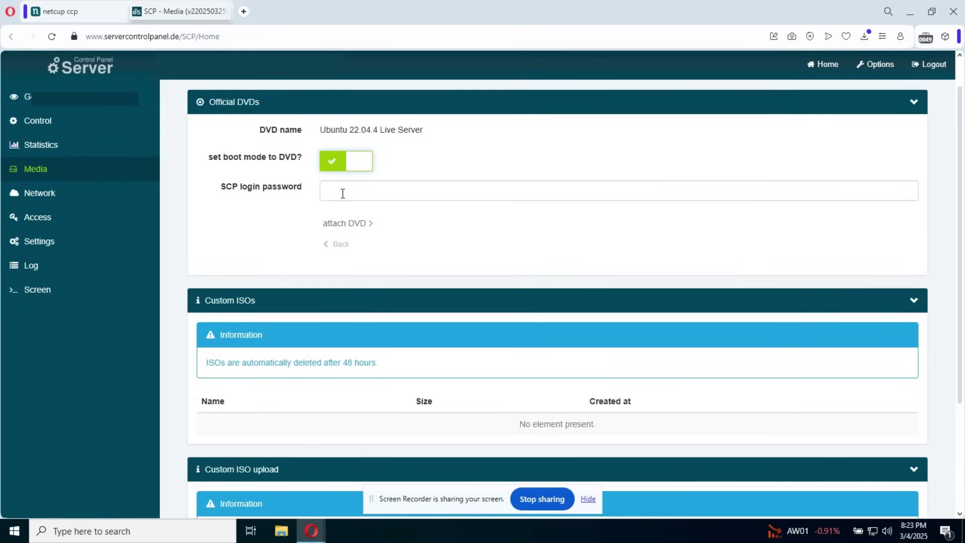
{"action": "left_click", "coordinate": [342, 194]}
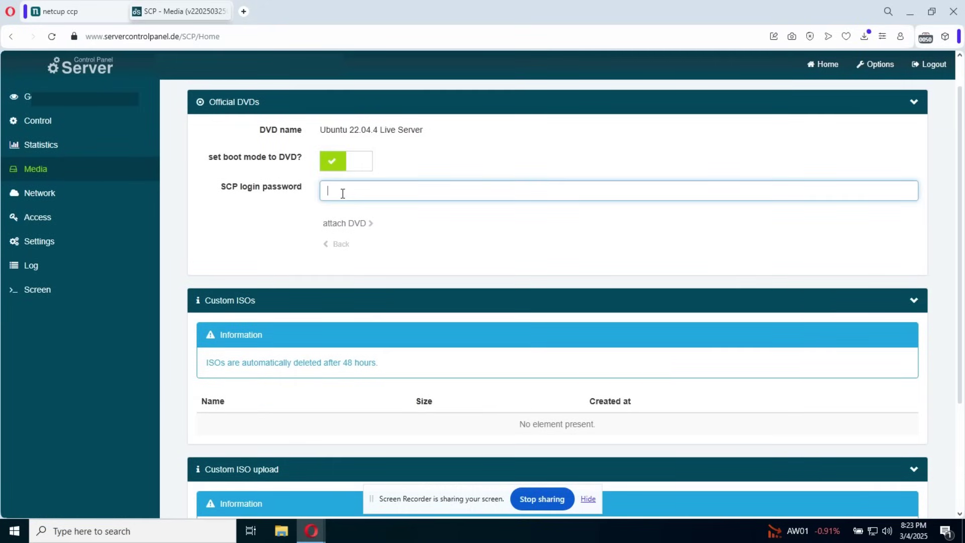
{"action": "left_click", "coordinate": [349, 223]}
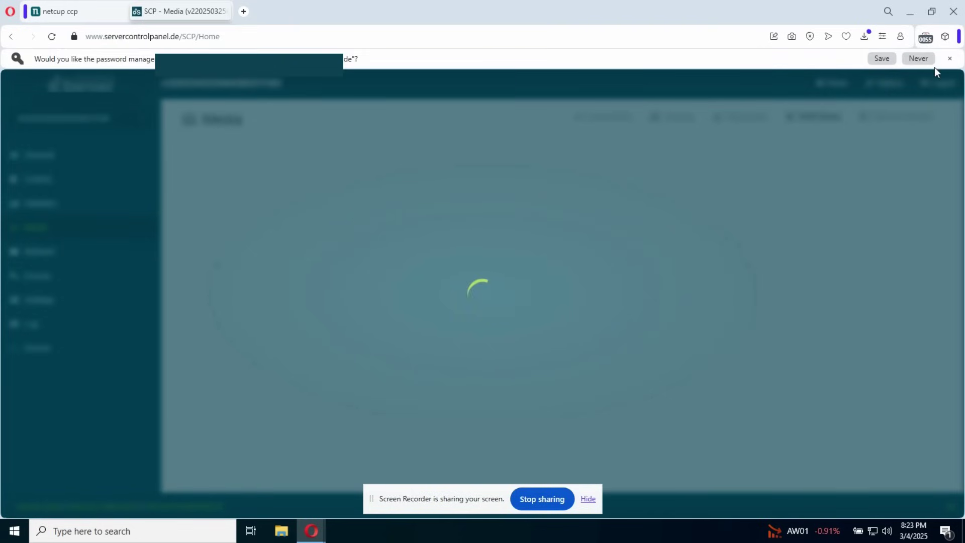
{"action": "left_click", "coordinate": [949, 59]}
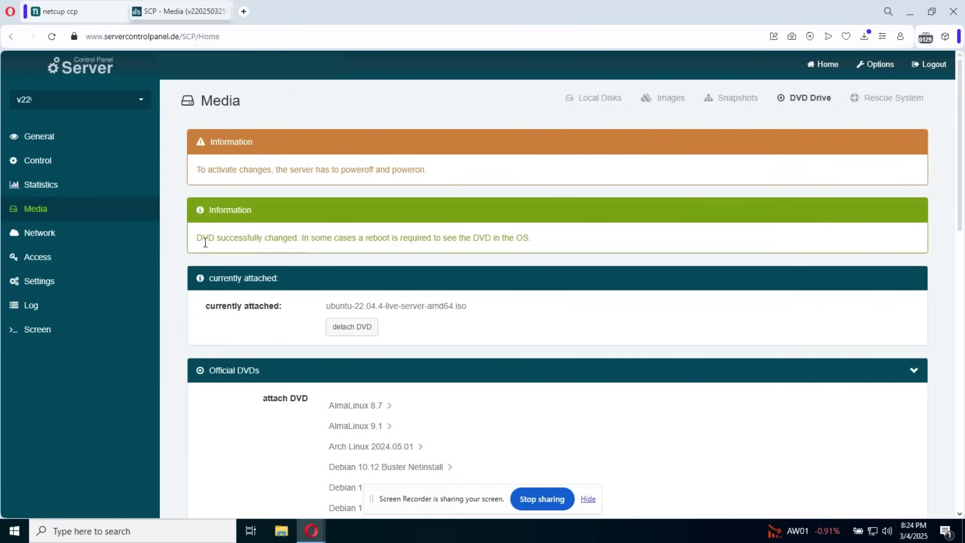
Power-cycle the server from Control so it boots the Ubuntu DVD, then bring up its remote console
{"action": "left_click_drag", "start_coordinate": [196, 237], "coordinate": [560, 234]}
{"action": "left_click", "coordinate": [560, 235]}
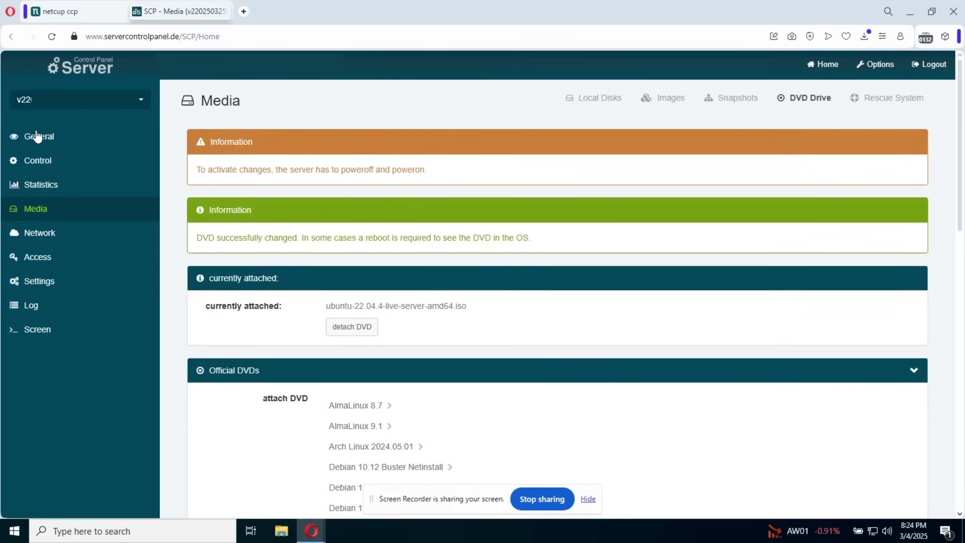
{"action": "left_click", "coordinate": [30, 165]}
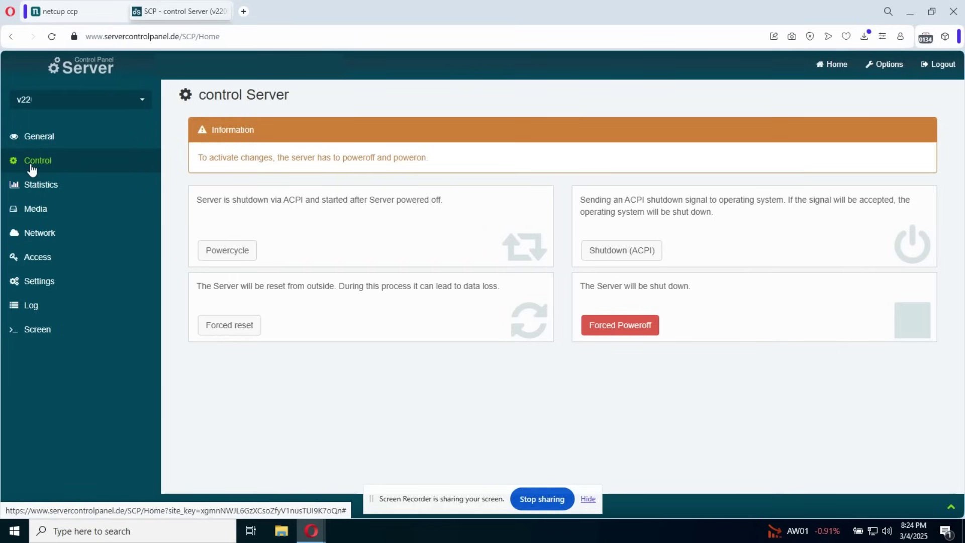
{"action": "left_click", "coordinate": [239, 255]}
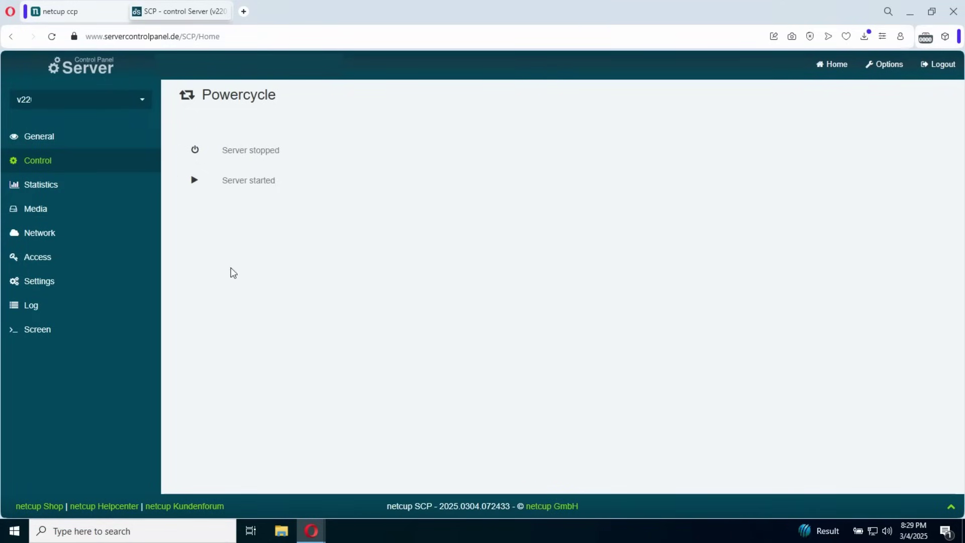
{"action": "left_click", "coordinate": [55, 334]}
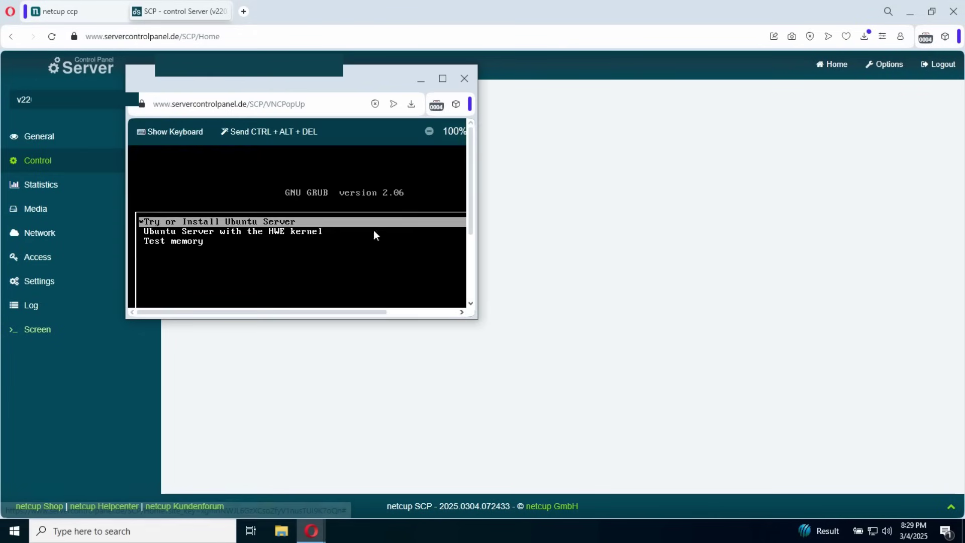
Maximize the console, boot Try or Install Ubuntu Server and choose English as the language
{"action": "left_click", "coordinate": [442, 79]}
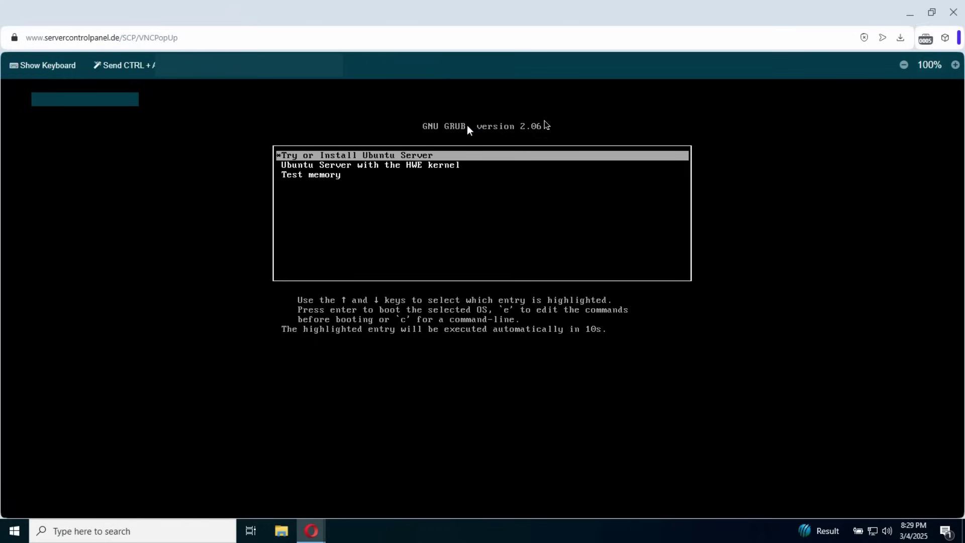
{"action": "key", "text": "Return"}
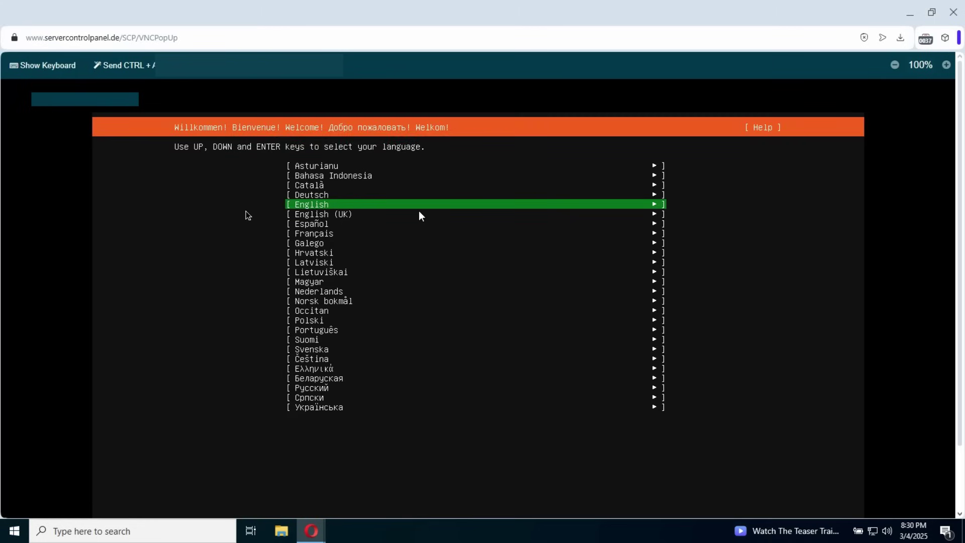
{"action": "key", "text": "Return"}
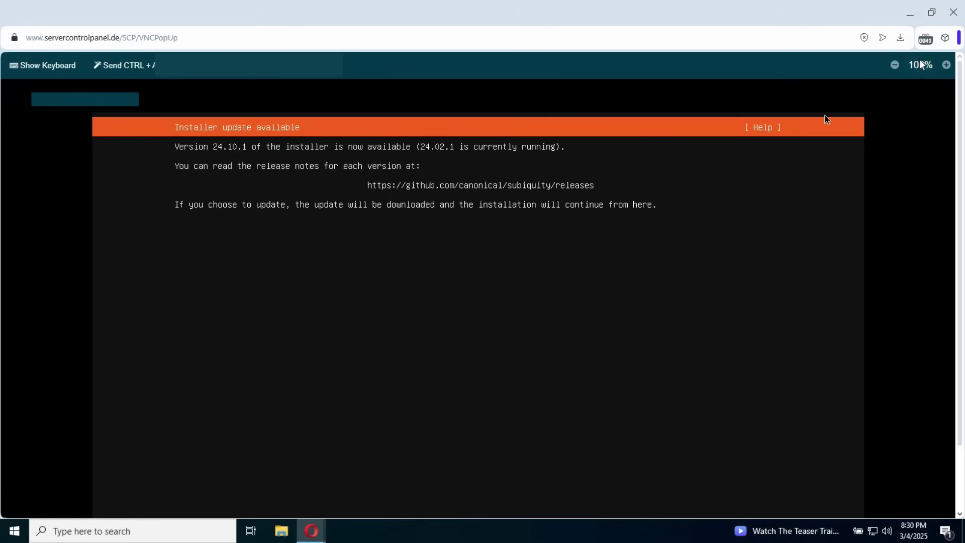
Zoom out the console display and continue without updating the installer
{"action": "left_click", "coordinate": [895, 65]}
{"action": "left_click", "coordinate": [900, 65]}
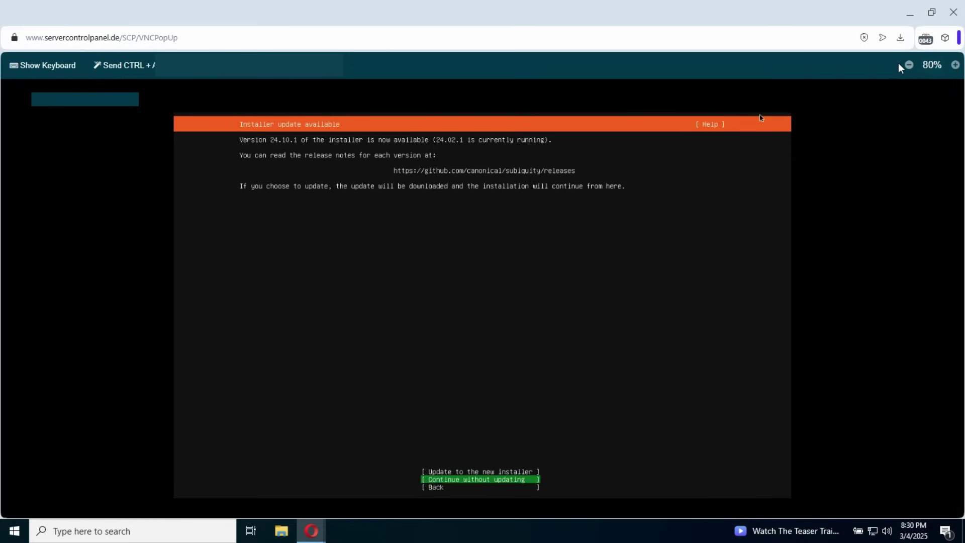
{"action": "key", "text": "Up"}
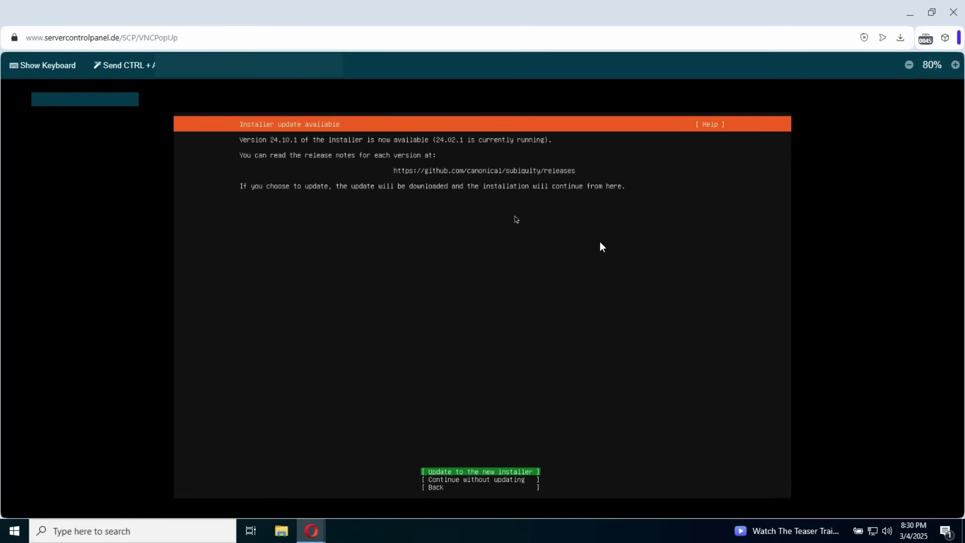
{"action": "key", "text": "Down"}
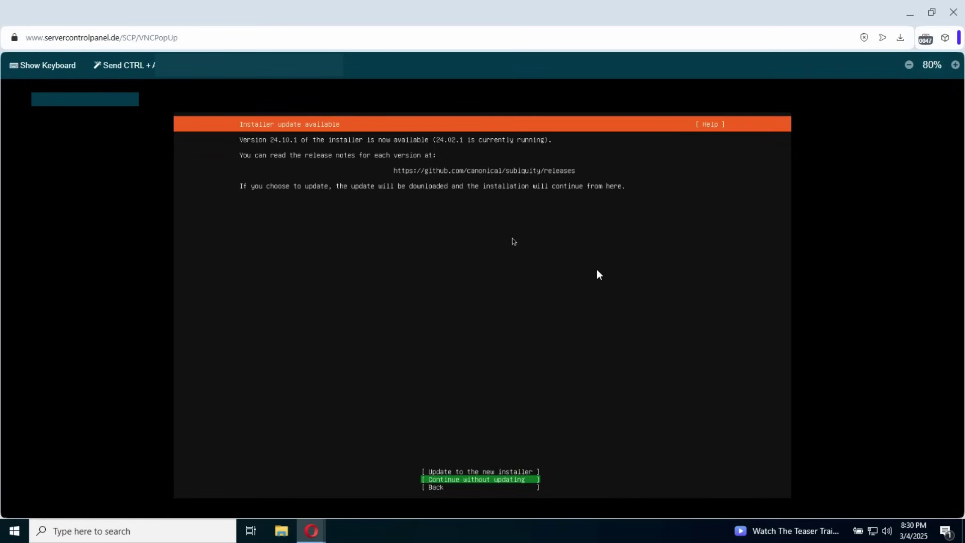
{"action": "key", "text": "Return"}
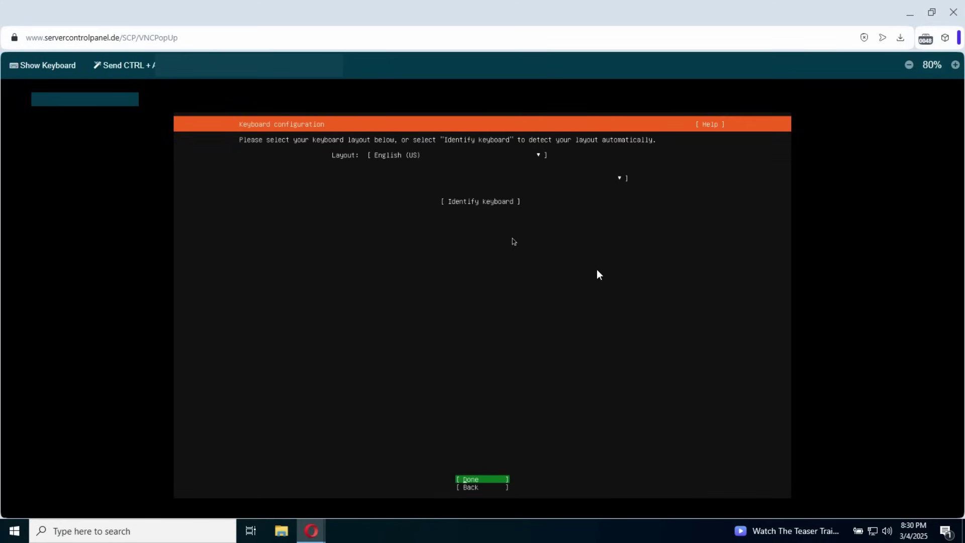
Accept the English (US) keyboard, standard install type, DHCPv4 network and an empty proxy
{"action": "key", "text": "Return"}
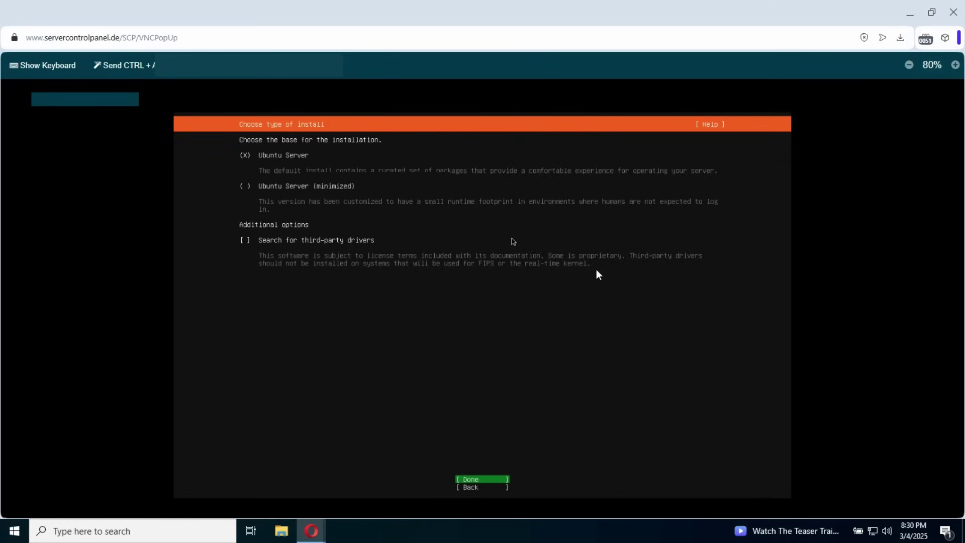
{"action": "key", "text": "Return"}
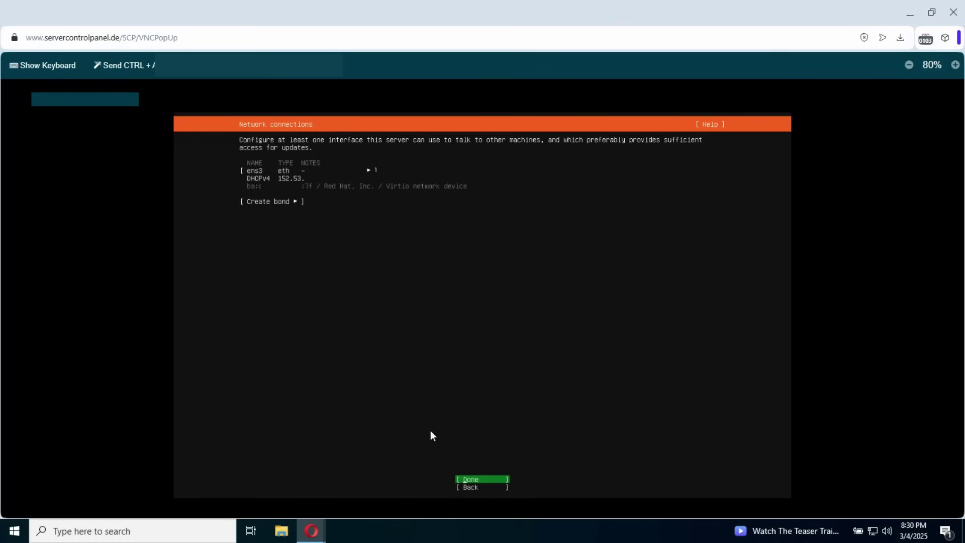
{"action": "left_click", "coordinate": [487, 475]}
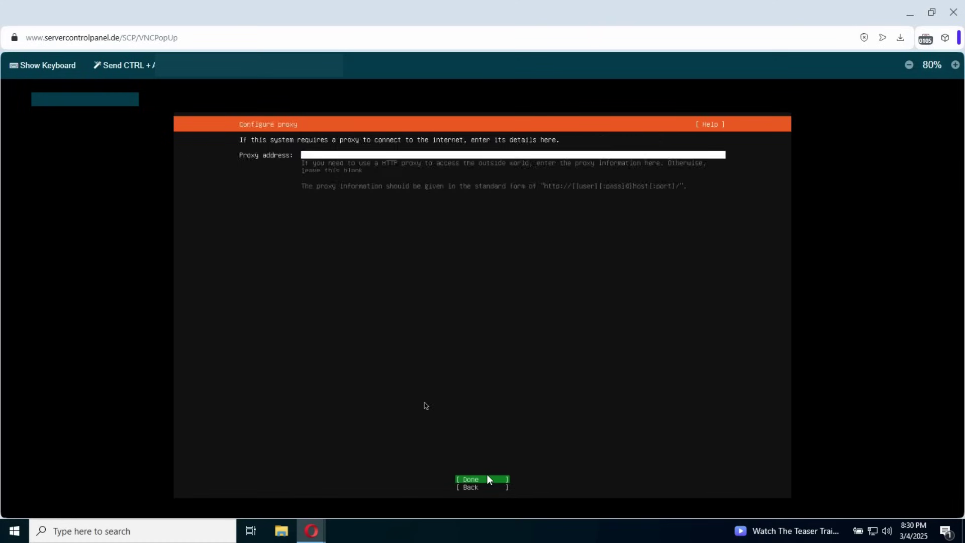
{"action": "left_click", "coordinate": [487, 475]}
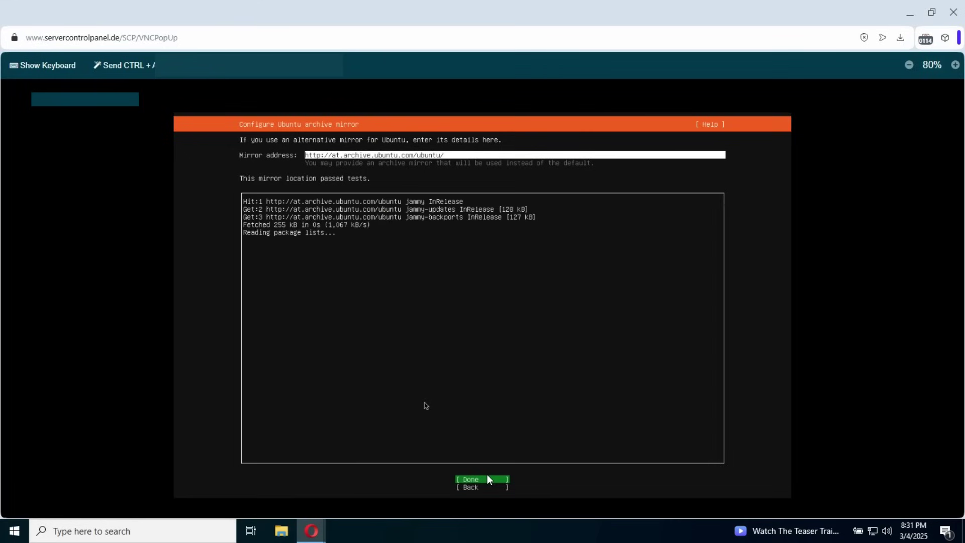
Accept the at.archive.ubuntu.com mirror, use the whole 256 GB disk with LVM, and confirm formatting
{"action": "left_click", "coordinate": [487, 475]}
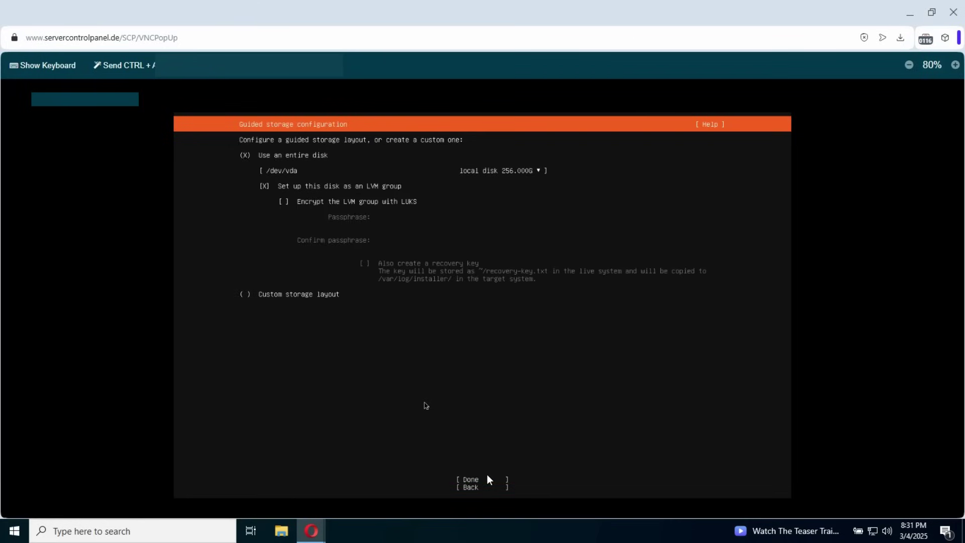
{"action": "key", "text": "Tab"}
{"action": "key", "text": "Tab"}
{"action": "key", "text": "Tab"}
{"action": "key", "text": "Tab"}
{"action": "left_click", "coordinate": [488, 475]}
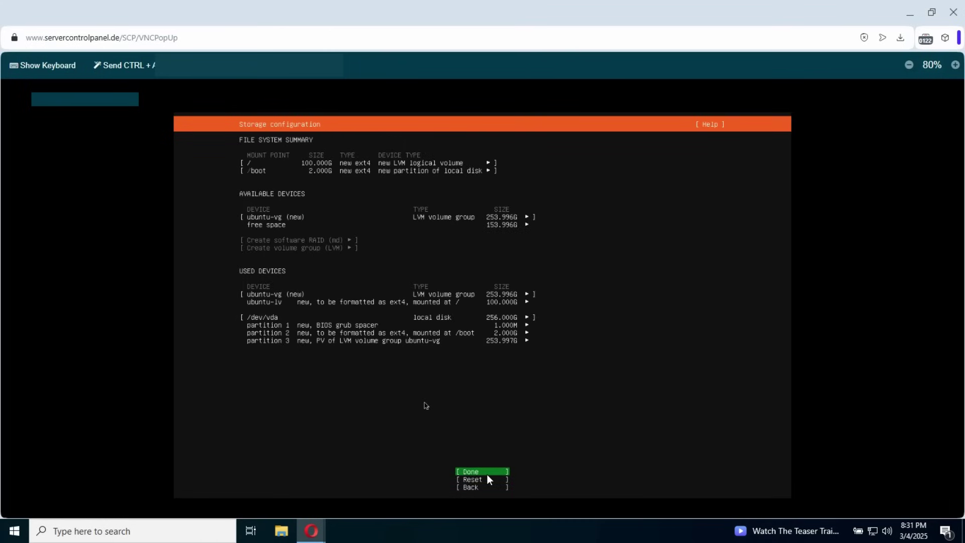
{"action": "key", "text": "Return"}
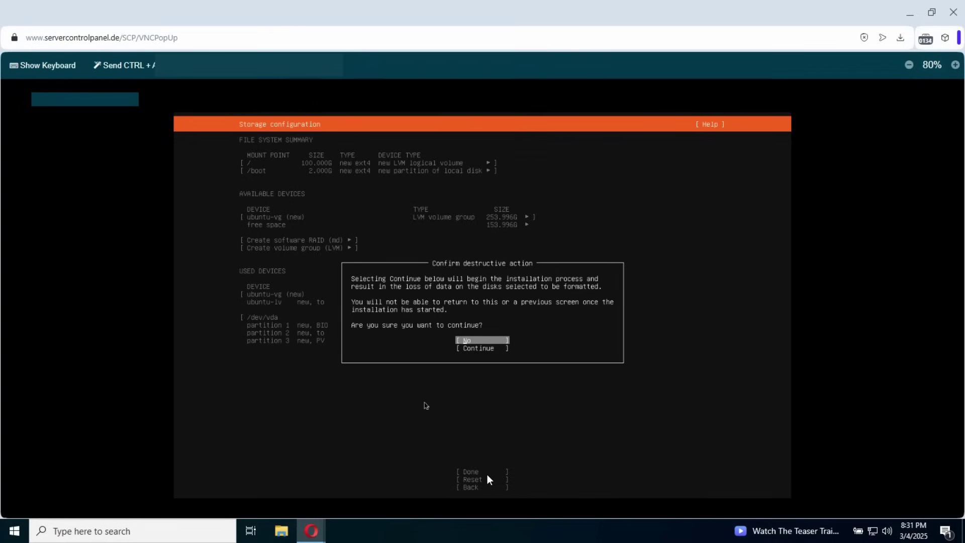
{"action": "key", "text": "Down"}
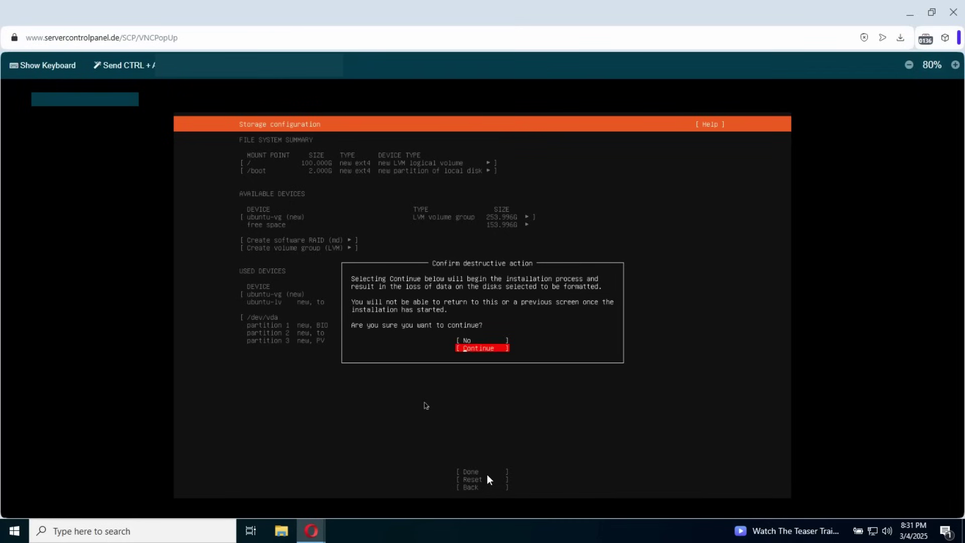
{"action": "key", "text": "Return"}
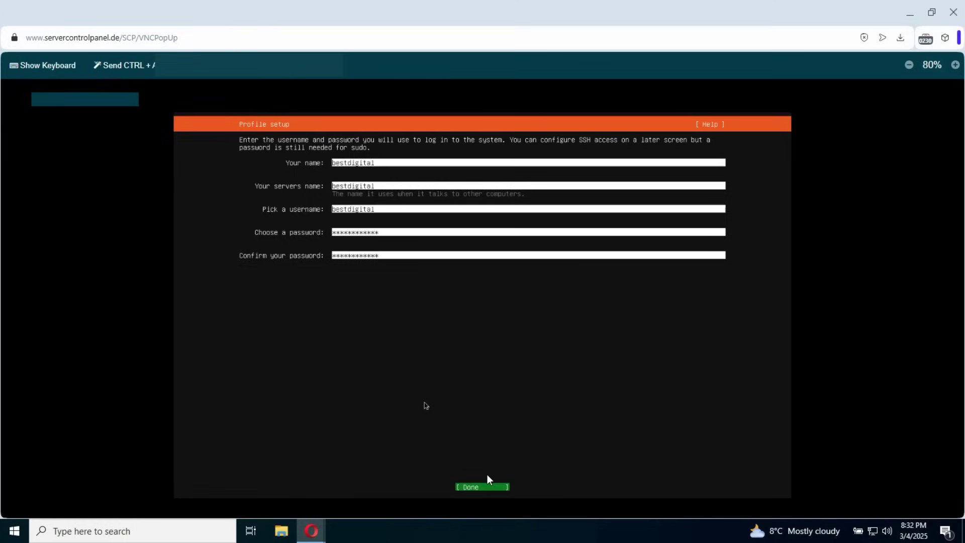
Submit the profile, skip Ubuntu Pro, and select OpenSSH server without importing an SSH identity
{"action": "key", "text": "Return"}
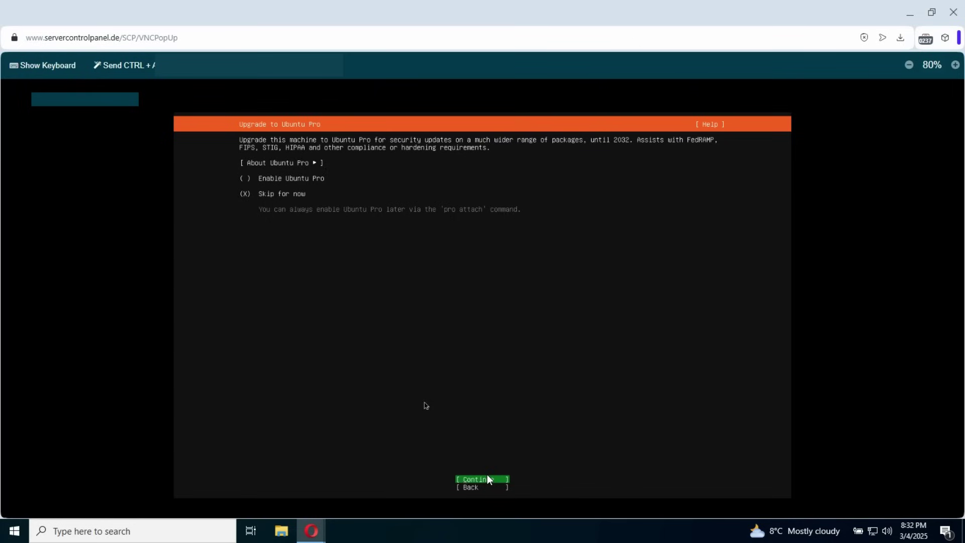
{"action": "left_click", "coordinate": [488, 478]}
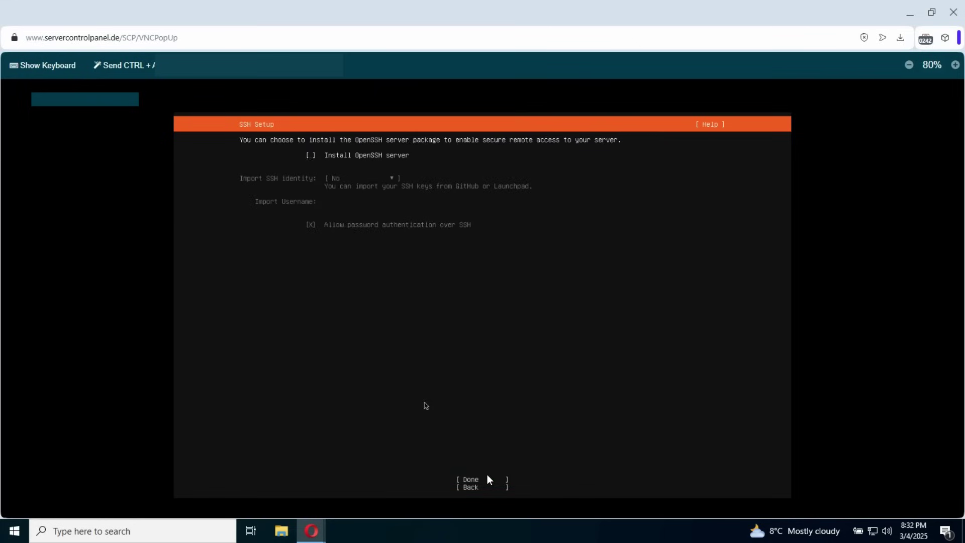
{"action": "key", "text": "space"}
{"action": "key", "text": "Tab"}
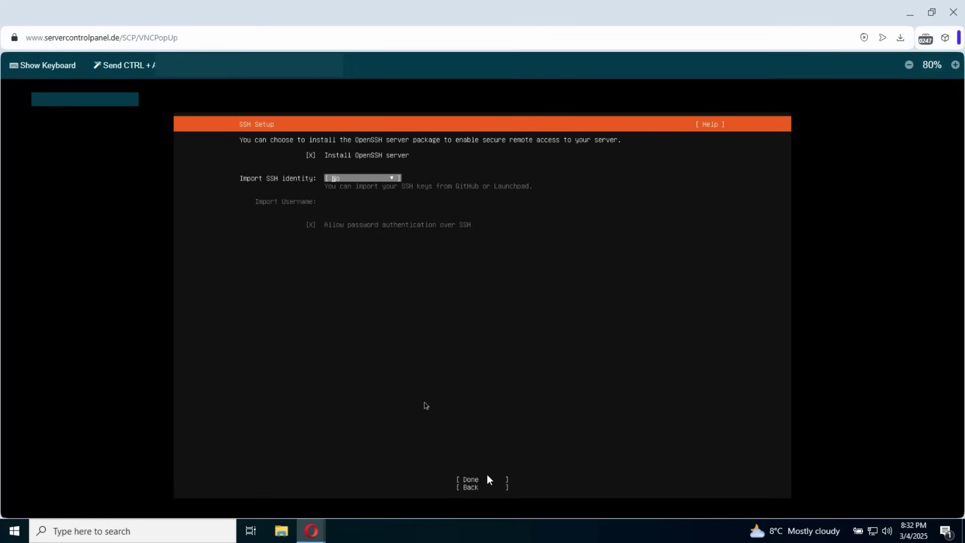
{"action": "key", "text": "Return"}
{"action": "key", "text": "Return"}
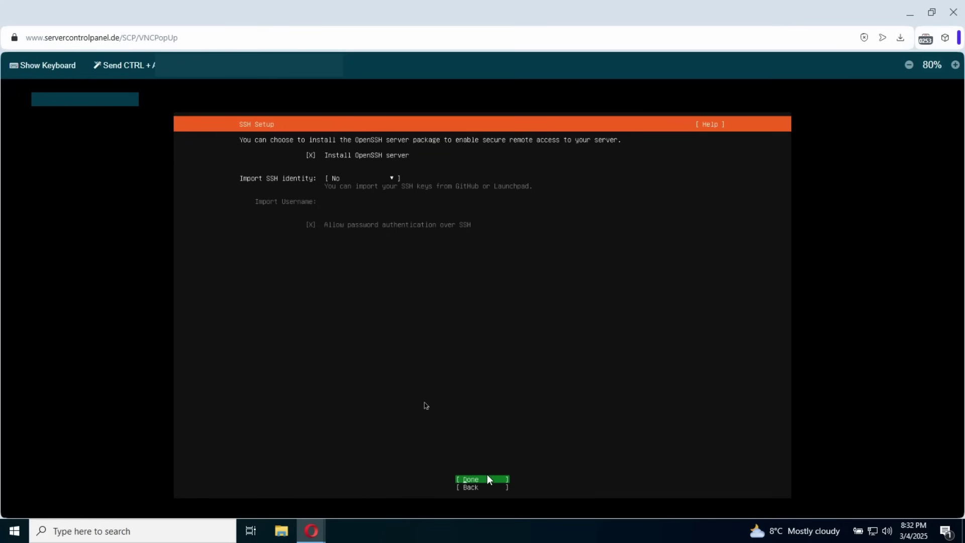
{"action": "key", "text": "Return"}
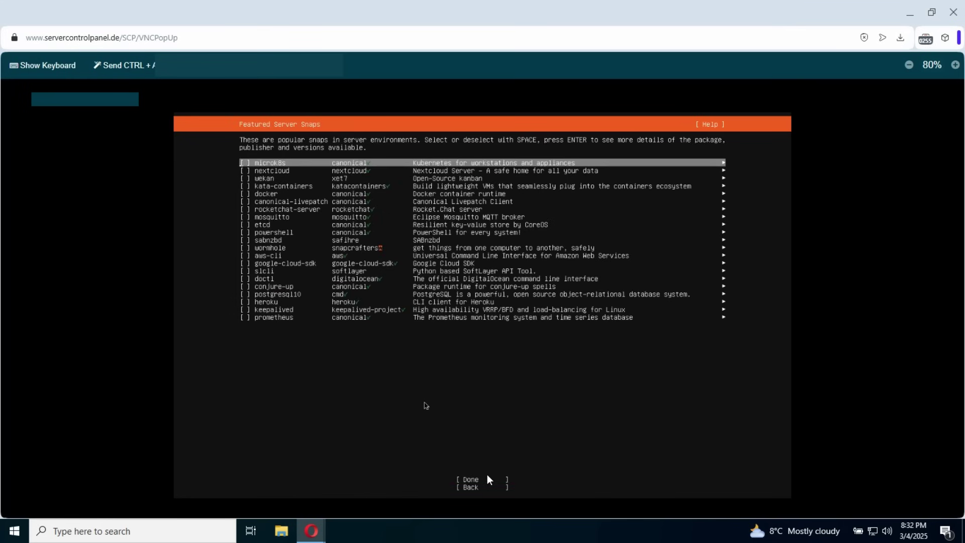
Install with no featured snaps, reboot the new system, and shrink the console window
{"action": "key", "text": "Down"}
{"action": "key", "text": "Down"}
{"action": "key", "text": "Down"}
{"action": "key", "text": "Down"}
{"action": "key", "text": "Down"}
{"action": "key", "text": "Down"}
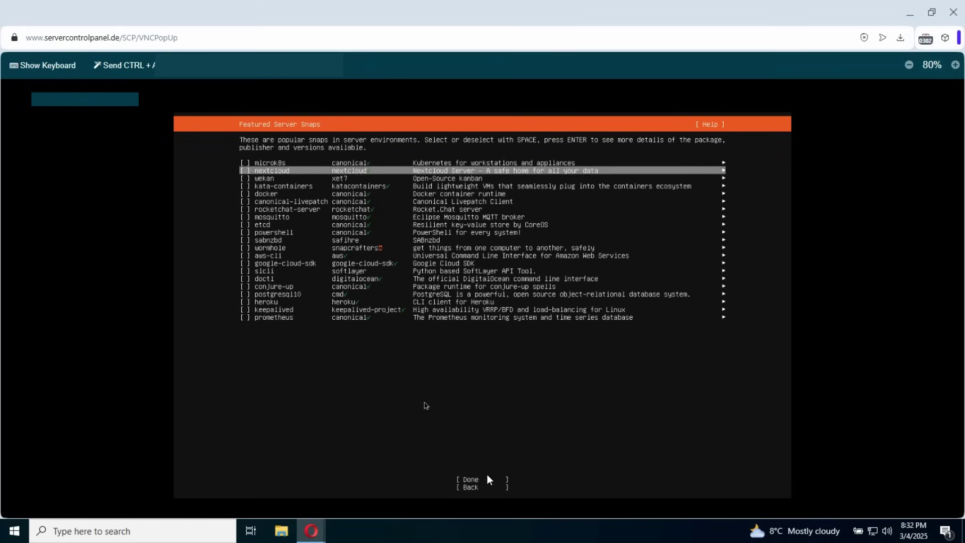
{"action": "key", "text": "Down"}
{"action": "key", "text": "Down"}
{"action": "key", "text": "Down"}
{"action": "key", "text": "Down"}
{"action": "key", "text": "Down"}
{"action": "key", "text": "Down"}
{"action": "key", "text": "Down"}
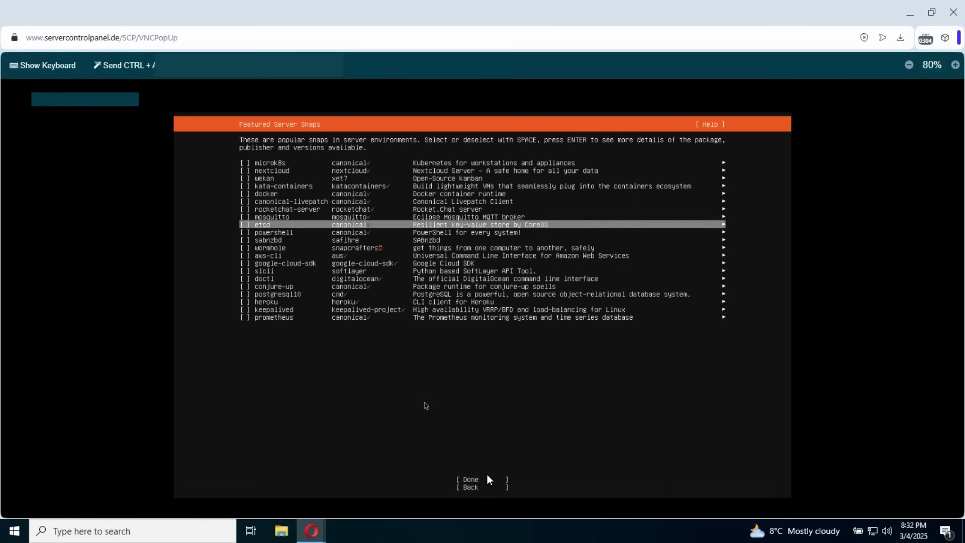
{"action": "key", "text": "Down"}
{"action": "key", "text": "Down"}
{"action": "key", "text": "Down"}
{"action": "key", "text": "Down"}
{"action": "key", "text": "Down"}
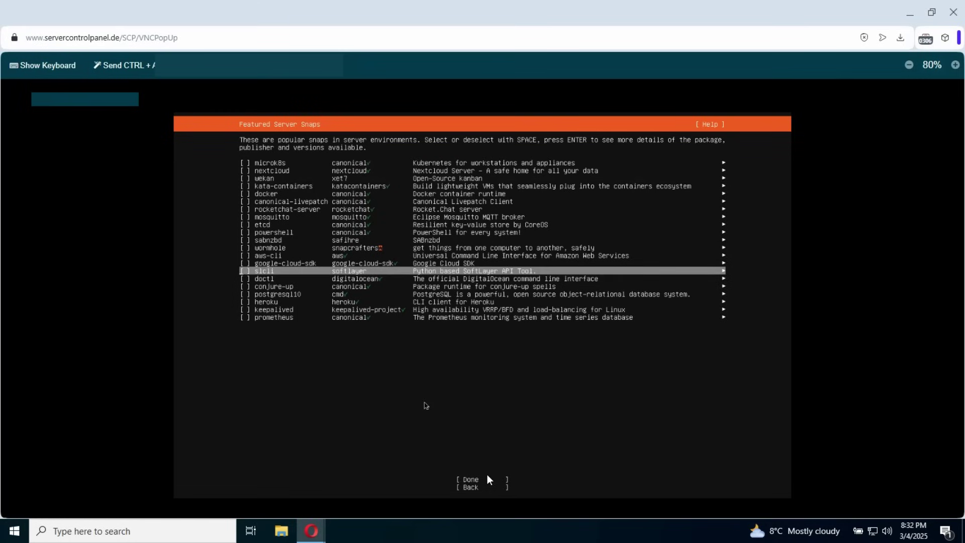
{"action": "key", "text": "Down"}
{"action": "key", "text": "Down"}
{"action": "key", "text": "Down"}
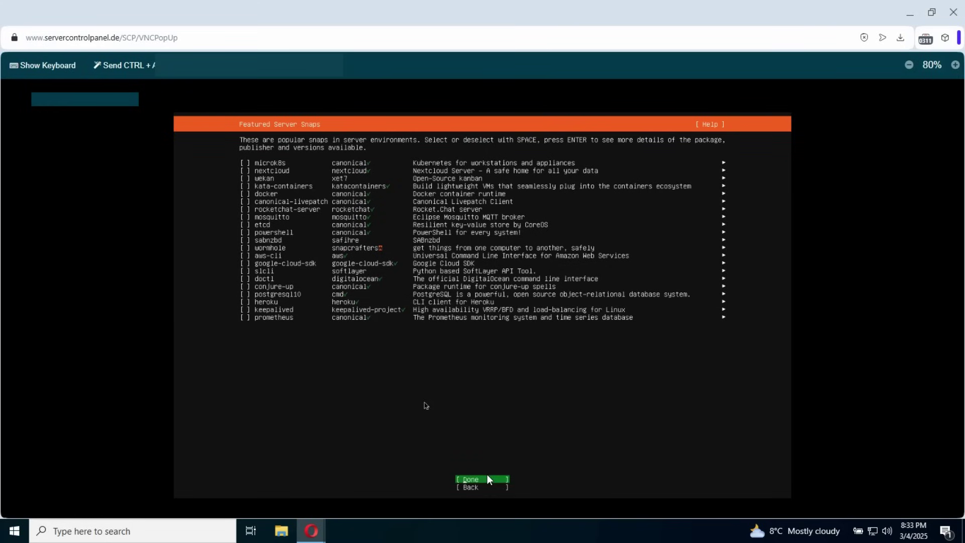
{"action": "key", "text": "Return"}
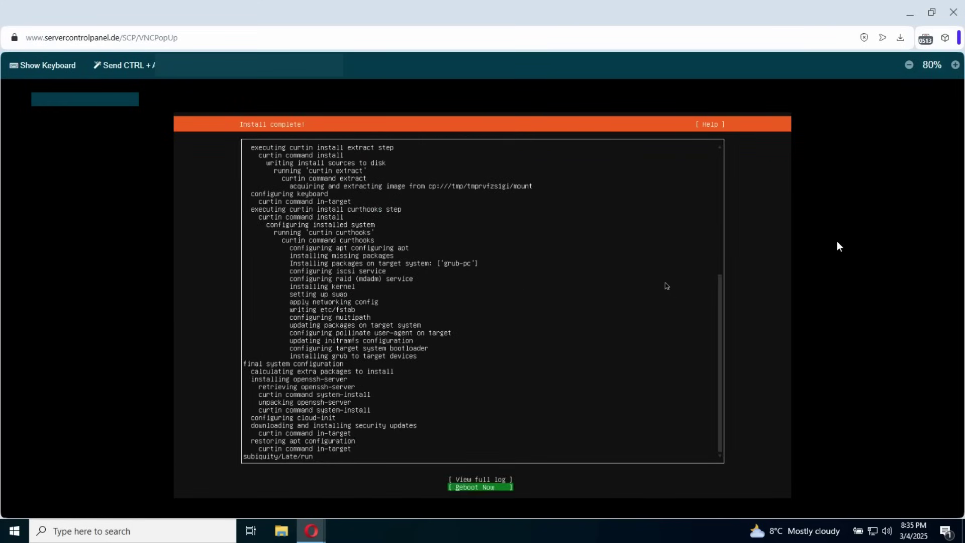
{"action": "key", "text": "Return"}
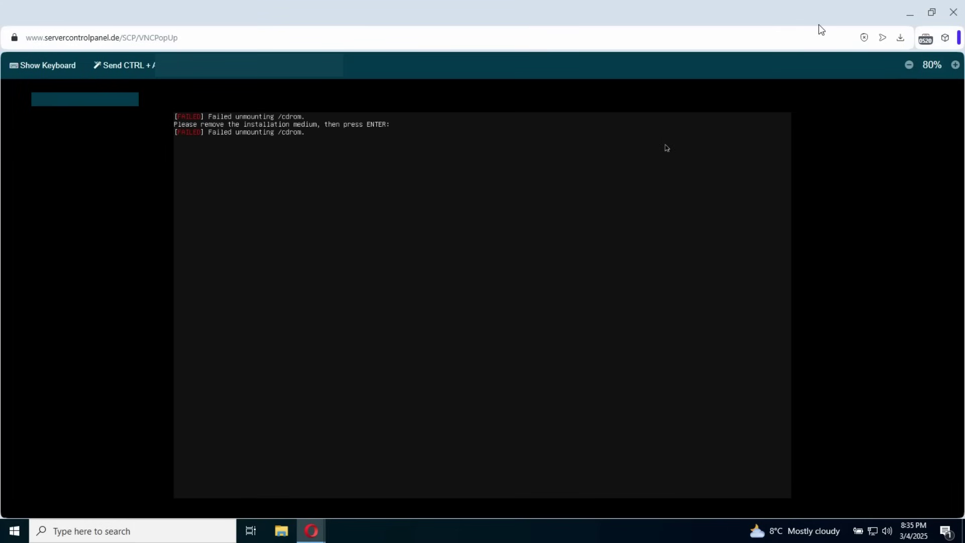
{"action": "left_click_drag", "start_coordinate": [799, 19], "coordinate": [640, 99]}
Detach the Ubuntu 22.04.4 ISO from the server's DVD drive
{"action": "left_click", "coordinate": [54, 206]}
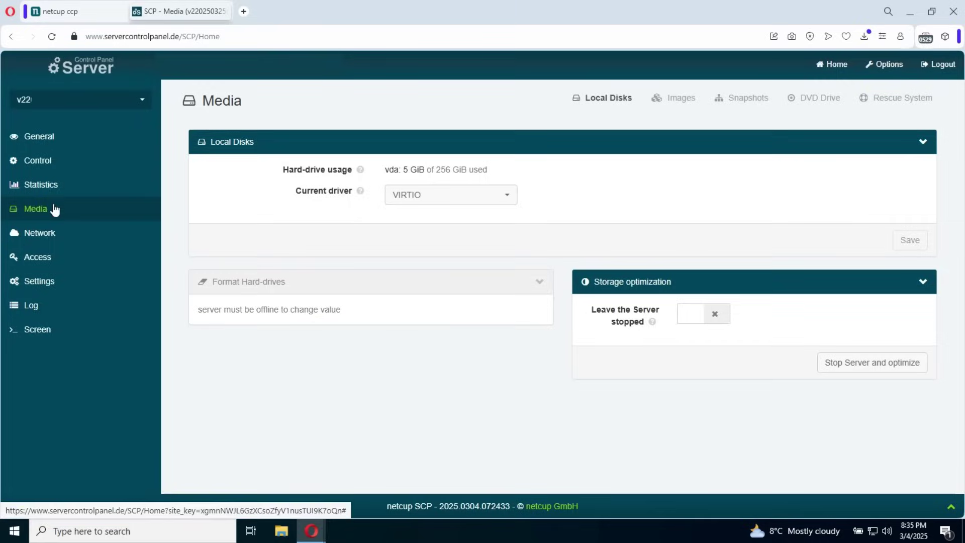
{"action": "left_click", "coordinate": [830, 99]}
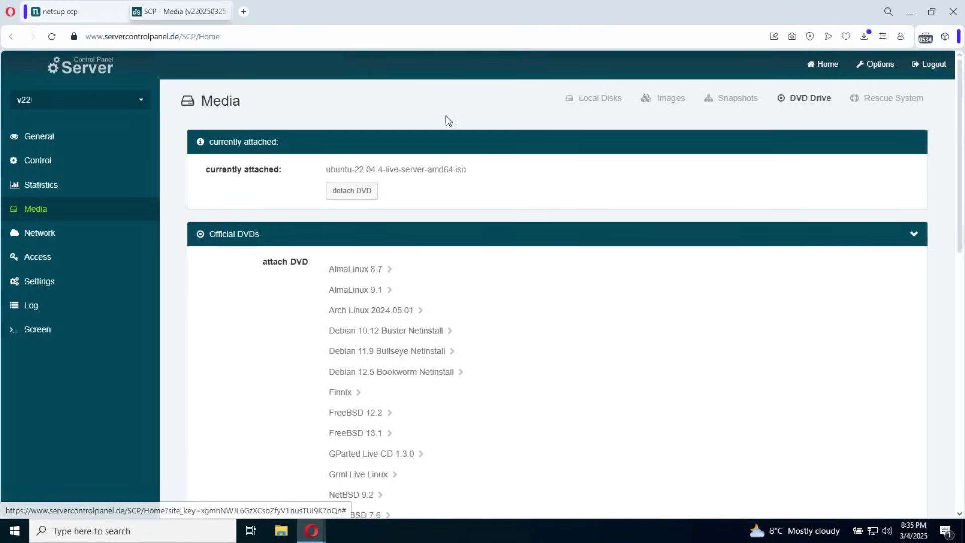
{"action": "left_click", "coordinate": [335, 193]}
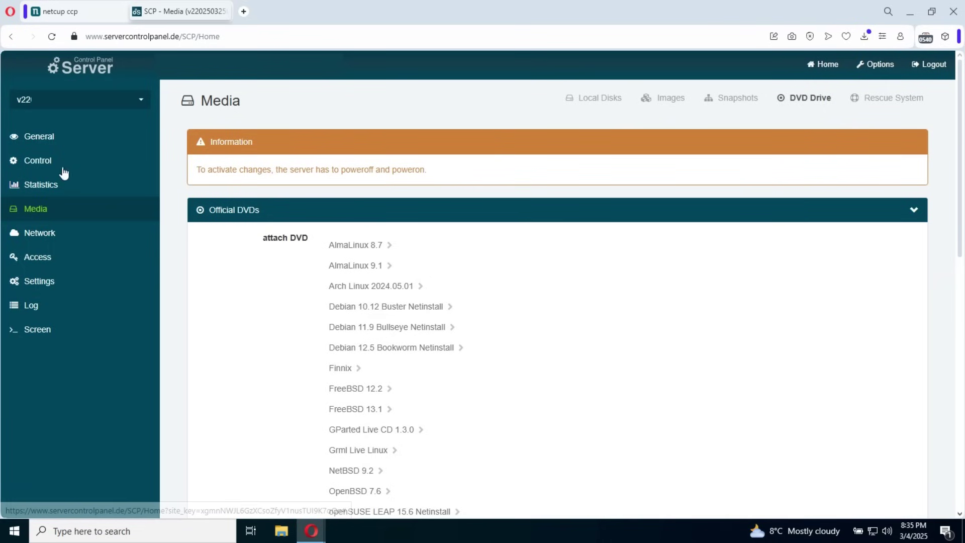
Power-cycle the server so it boots from the installed disk
{"action": "left_click", "coordinate": [37, 164]}
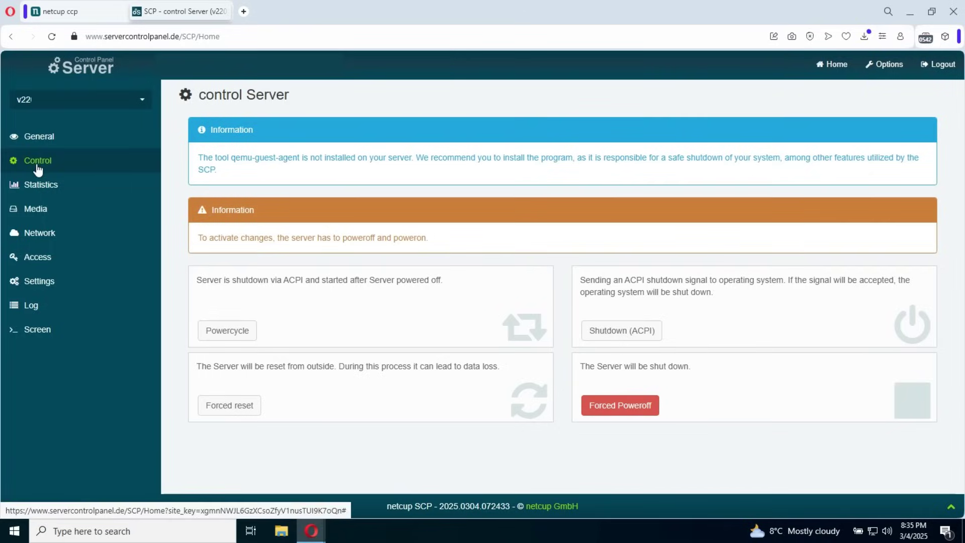
{"action": "left_click", "coordinate": [227, 330]}
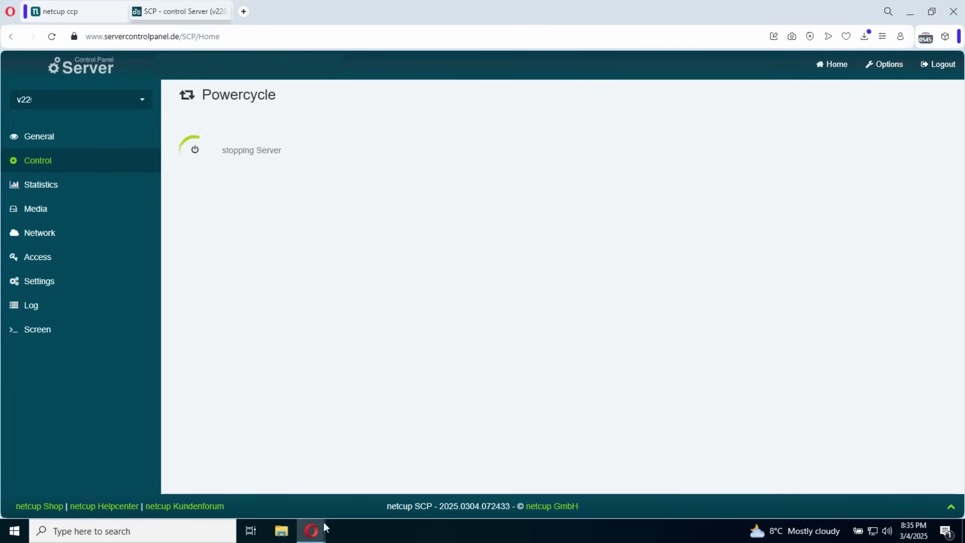
{"action": "mouse_move", "coordinate": [311, 529]}
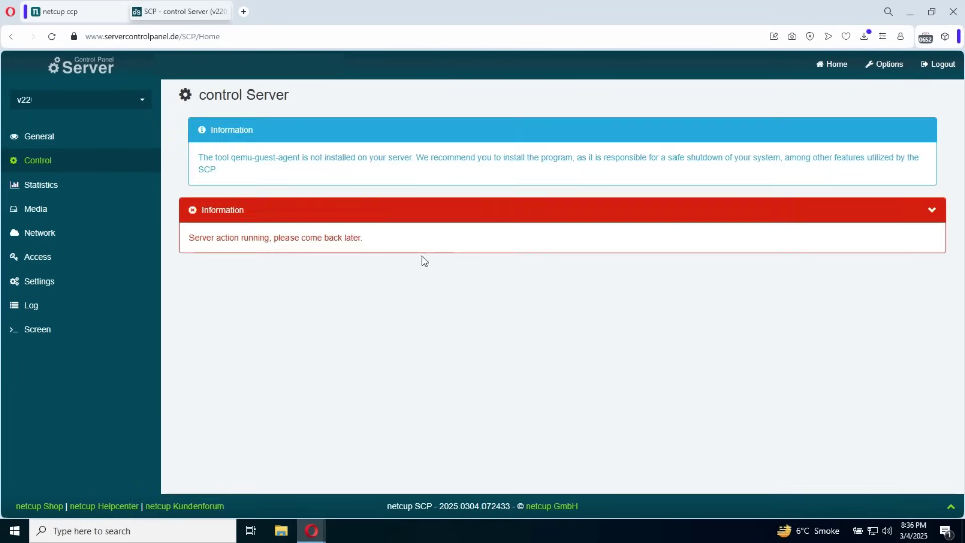
Open the VNC console, reposition and enlarge it, then maximize it to full screen
{"action": "left_click", "coordinate": [66, 336]}
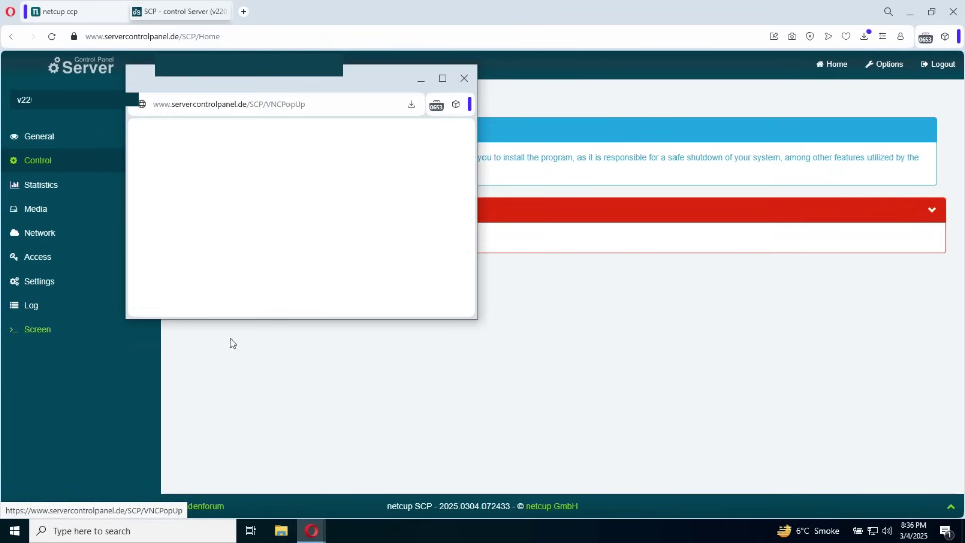
{"action": "left_click_drag", "start_coordinate": [364, 82], "coordinate": [489, 133]}
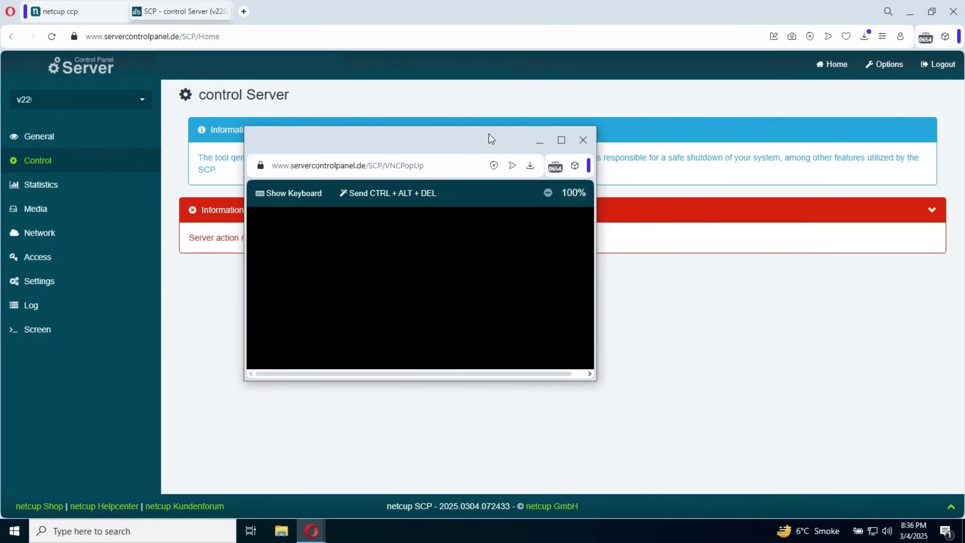
{"action": "left_click_drag", "start_coordinate": [590, 379], "coordinate": [828, 381]}
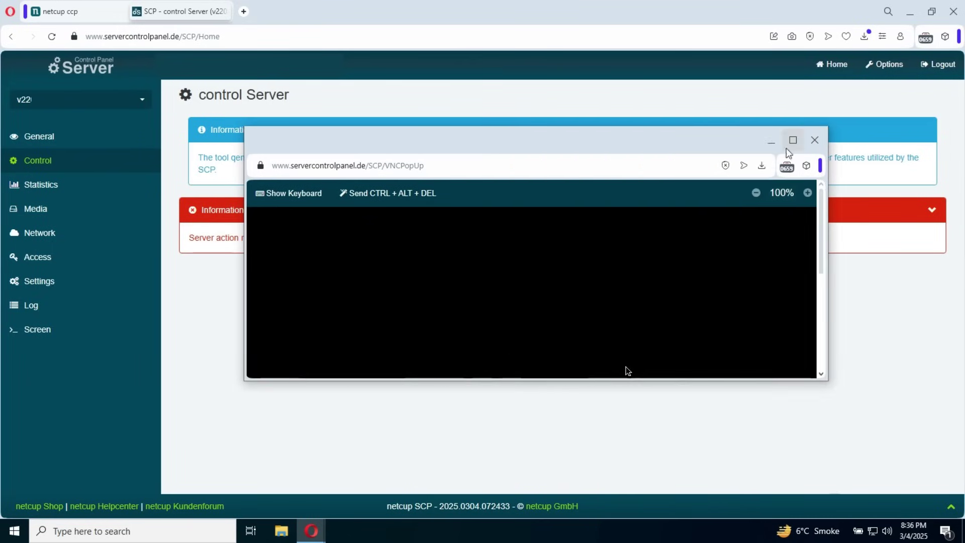
{"action": "left_click", "coordinate": [793, 140]}
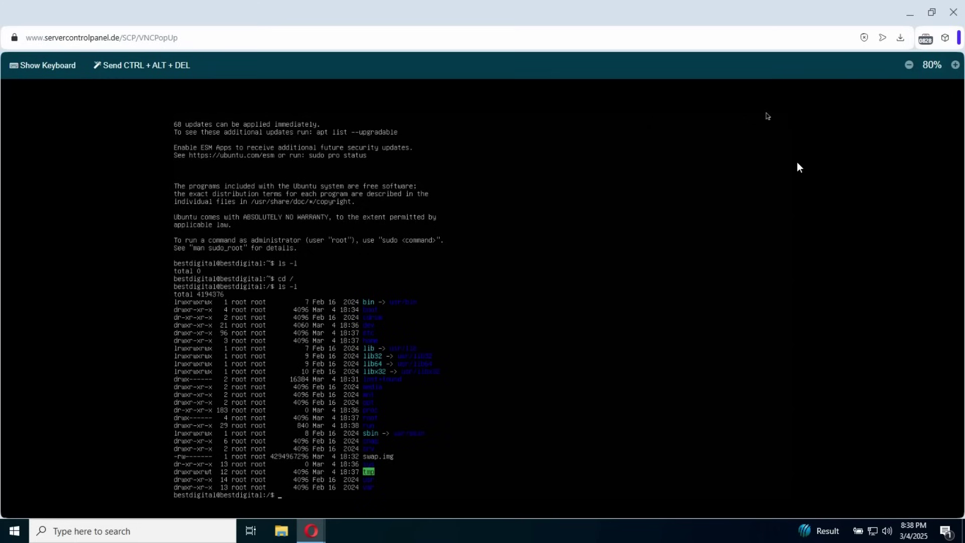